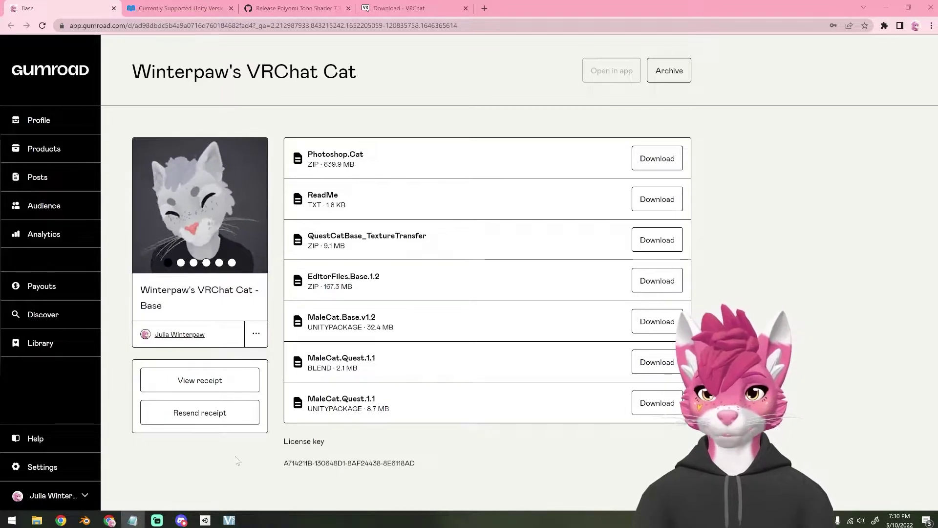
Step: Show the supported Unity version 2019.4.31f1 on the VRChat Docs page
left_click(180, 8)
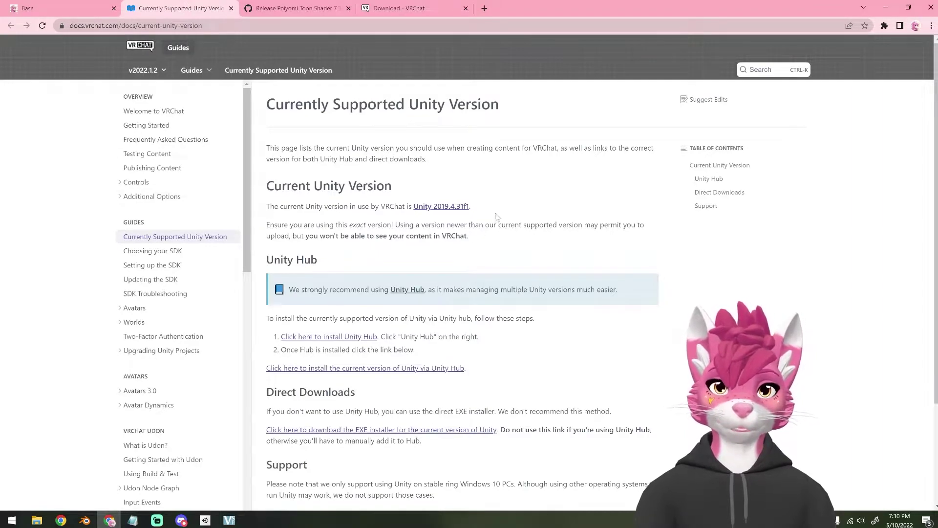
mouse_move(329, 186)
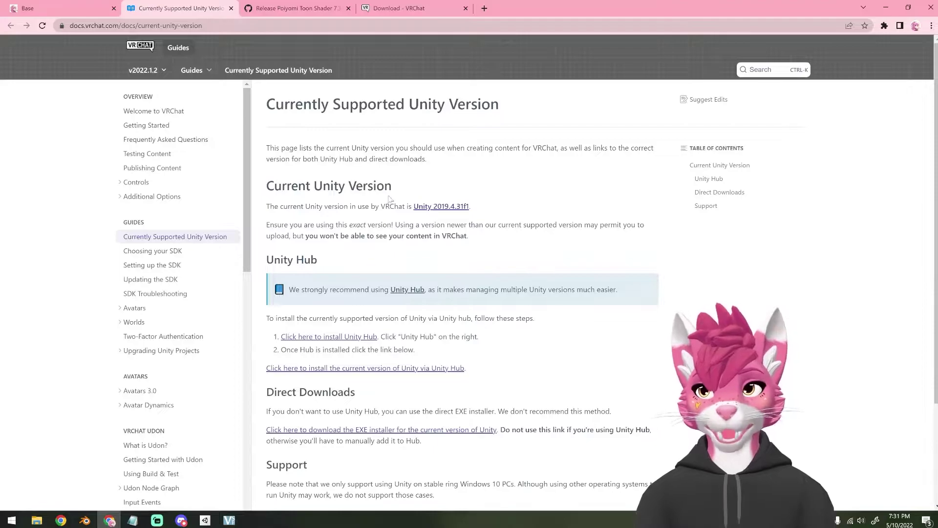
Step: Show the Poiyomi Toon Shader 7.3.050 release and its PoiyomiToon7.3.050.unitypackage asset on GitHub
left_click(299, 9)
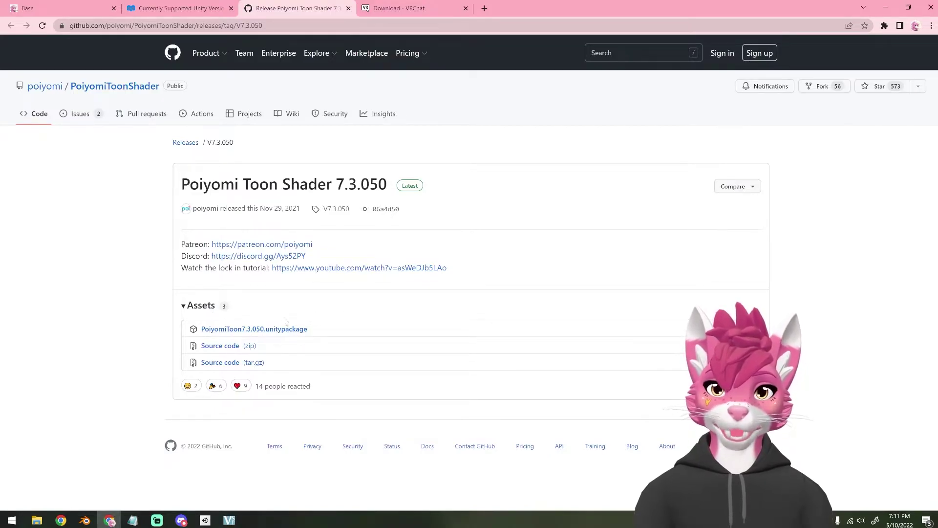
Step: Show VRChat's Avatars SDK3 download page
left_click(407, 8)
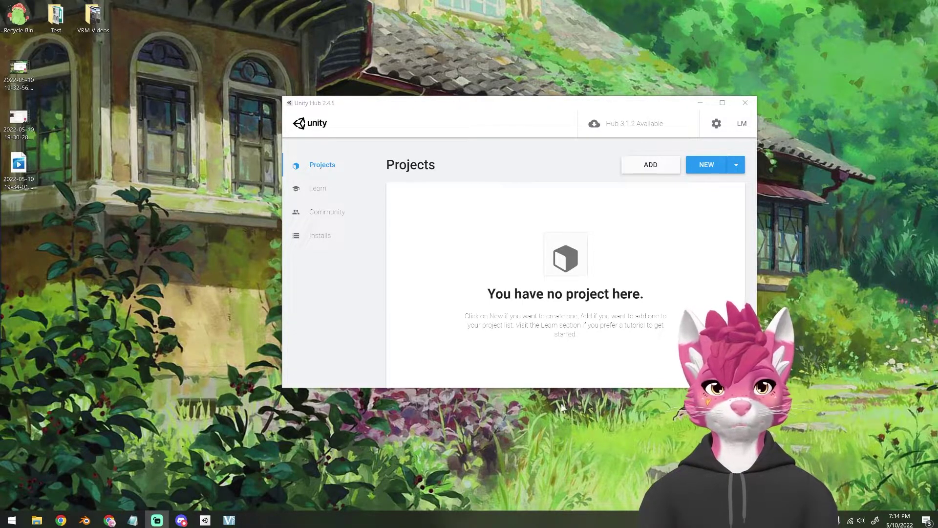
Step: Create a 3D project named Tutorial in A:\FurryArt\Tutorials\UniversalUploadTutorial
left_click(706, 164)
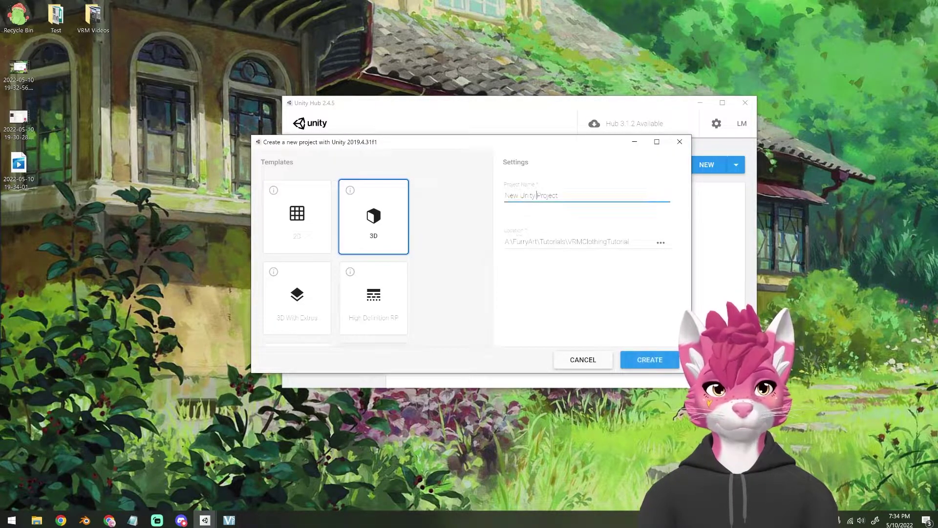
left_click_drag(561, 195, 497, 199)
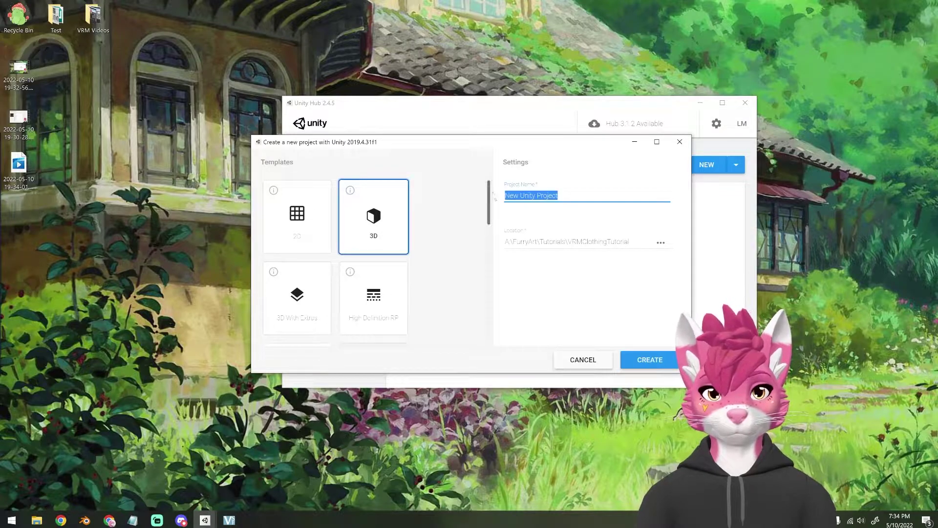
type("Tutorial")
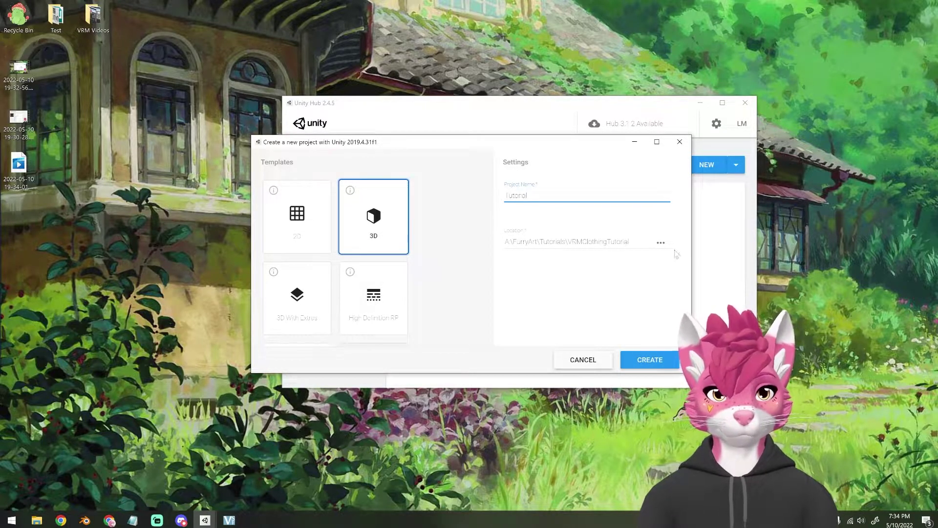
left_click(660, 243)
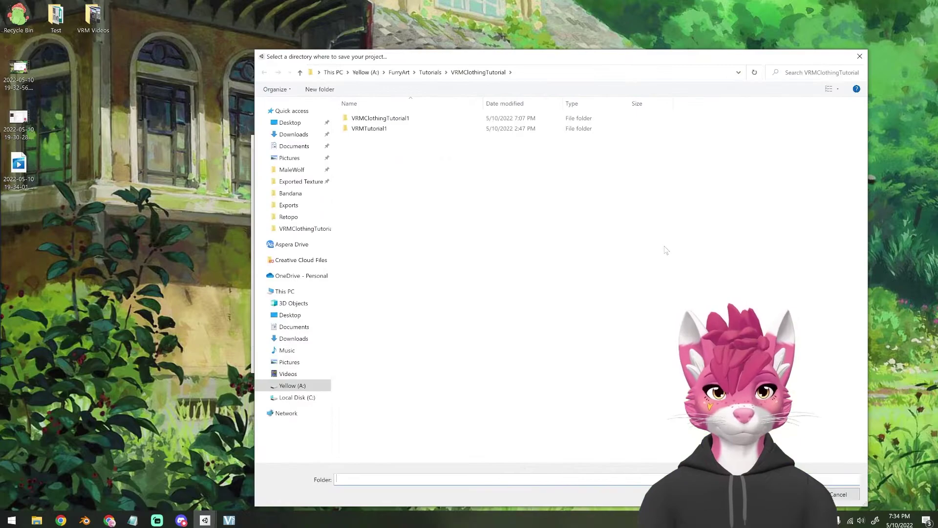
left_click(431, 72)
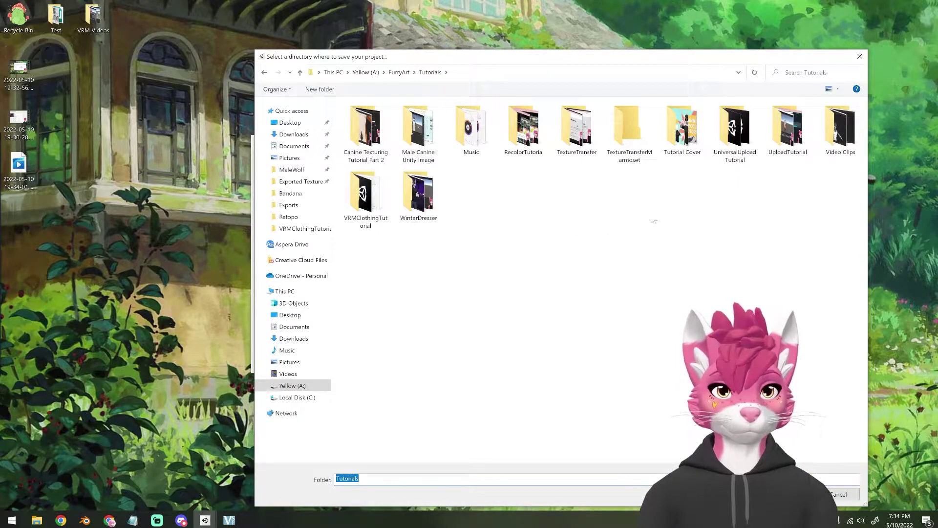
double_click(735, 132)
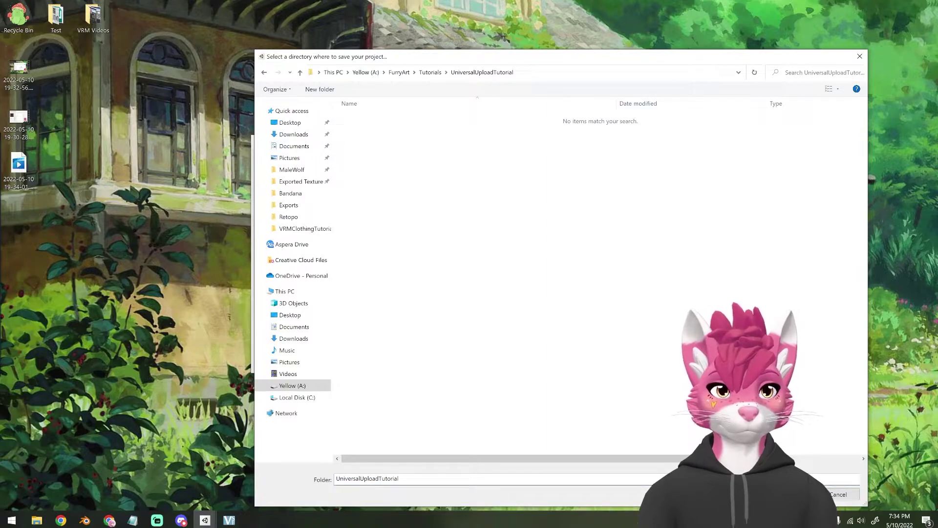
left_click(795, 495)
left_click(651, 360)
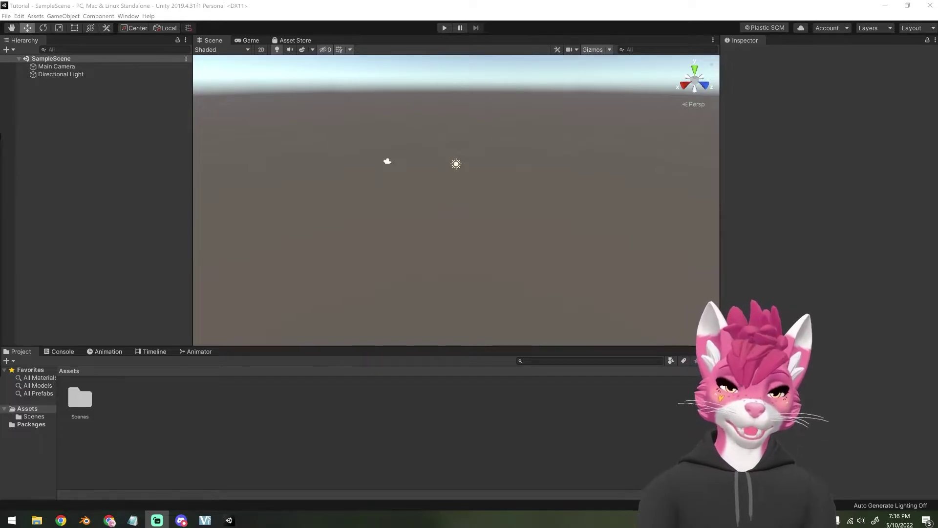
Step: Import the VRCSDK3 avatar unitypackage into the project
key("alt+Tab")
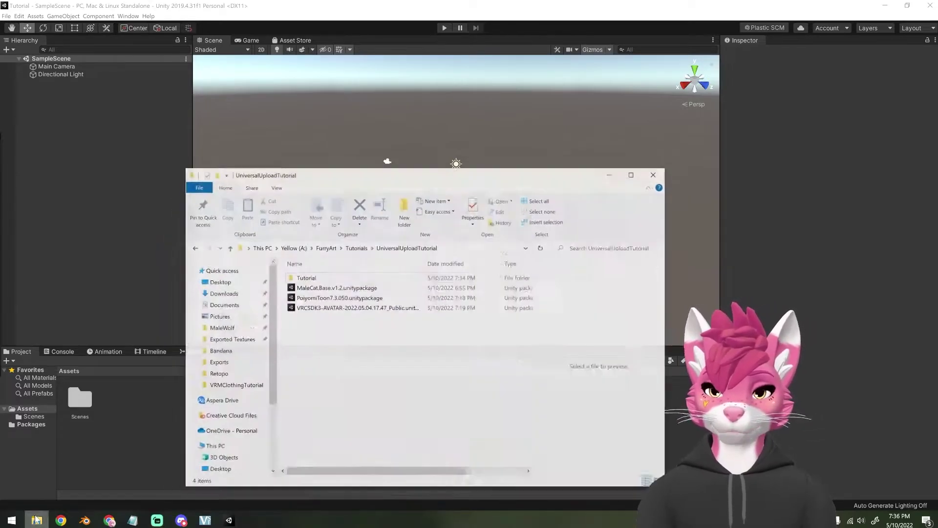
left_click_drag(440, 162, 582, 143)
left_click(506, 279)
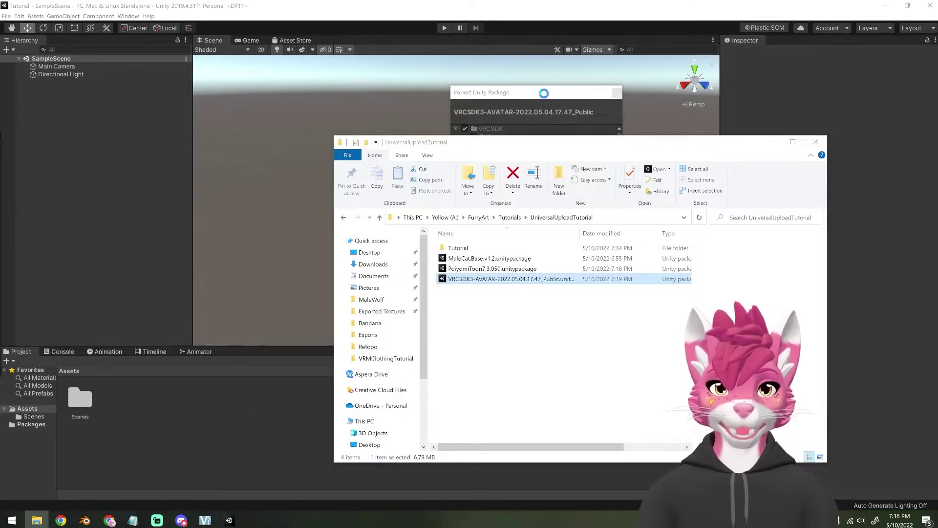
left_click(536, 114)
left_click(605, 361)
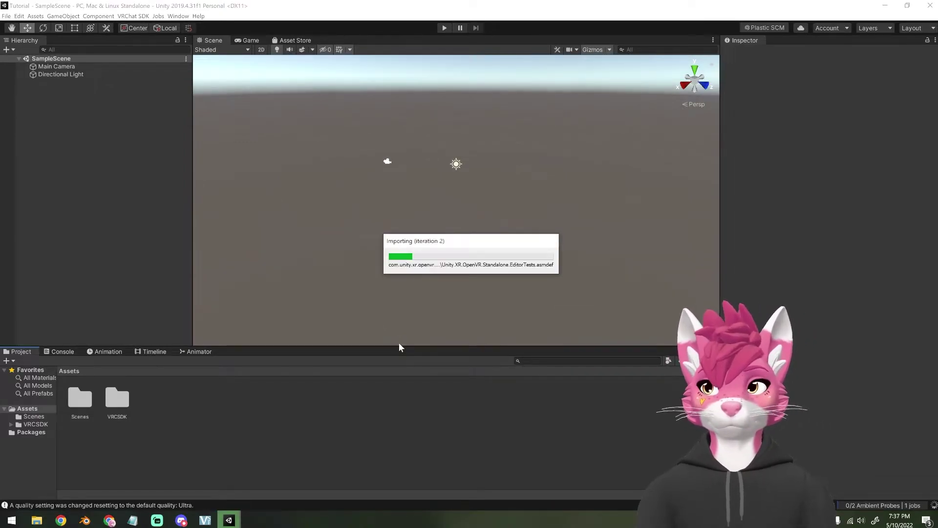
Step: Add the MaleCat.Base and PoiyomiToon unitypackages to the project
key("alt+Tab")
left_click_drag(489, 258, 563, 375)
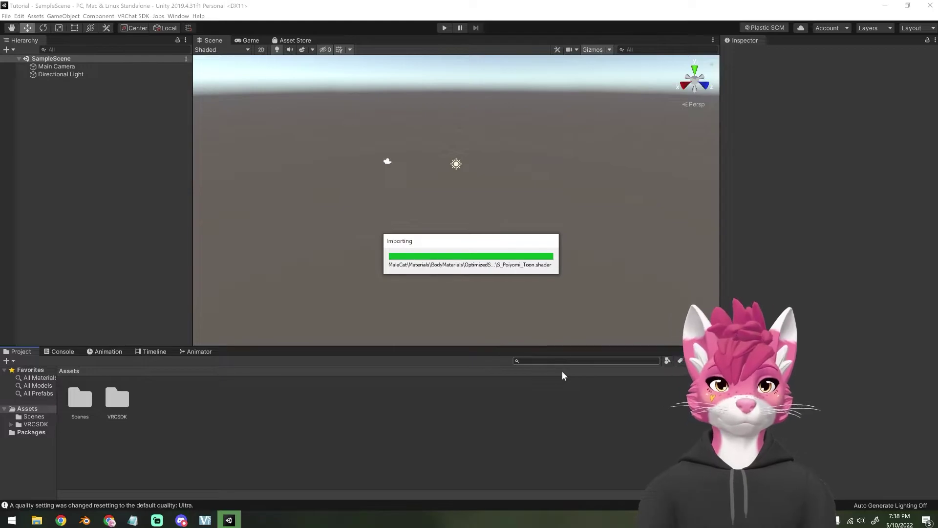
left_click(37, 519)
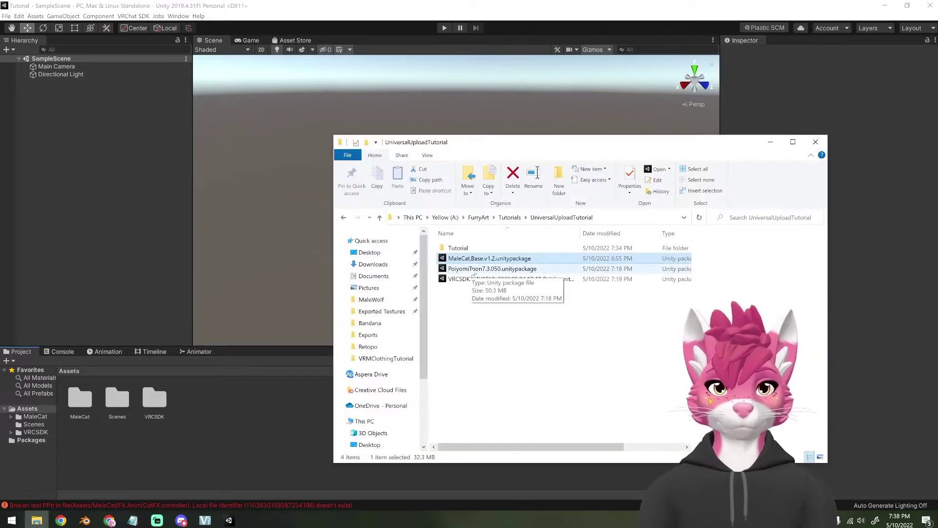
left_click_drag(469, 264, 601, 365)
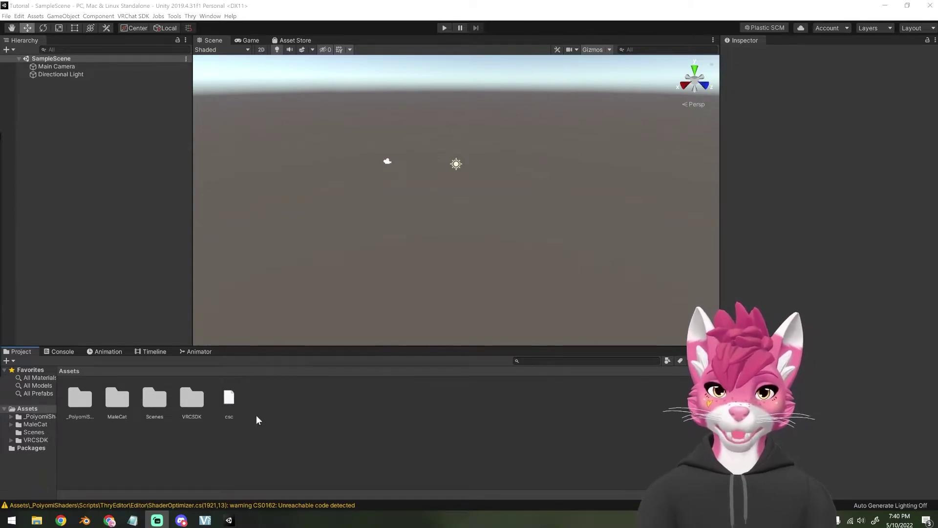
Step: Open MaleCat's SetupScene and frame the MaleCat avatar from the front
double_click(117, 398)
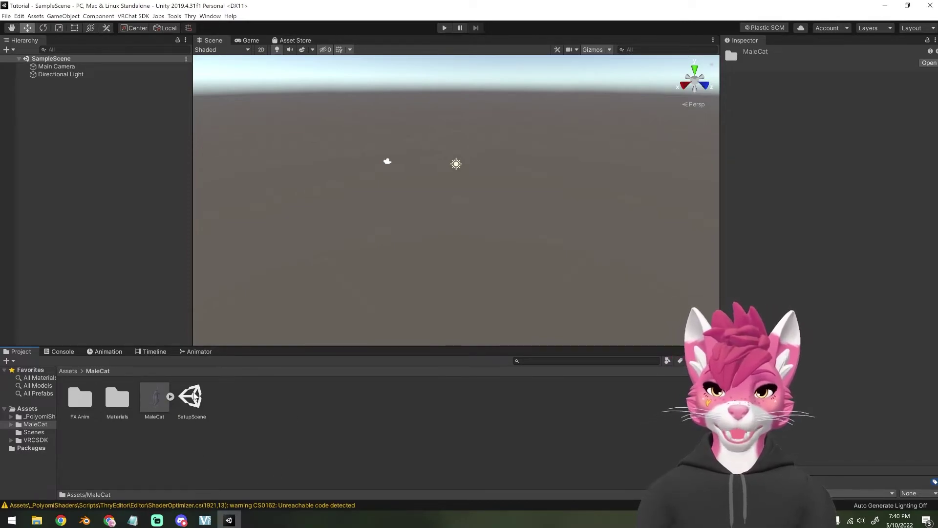
double_click(191, 397)
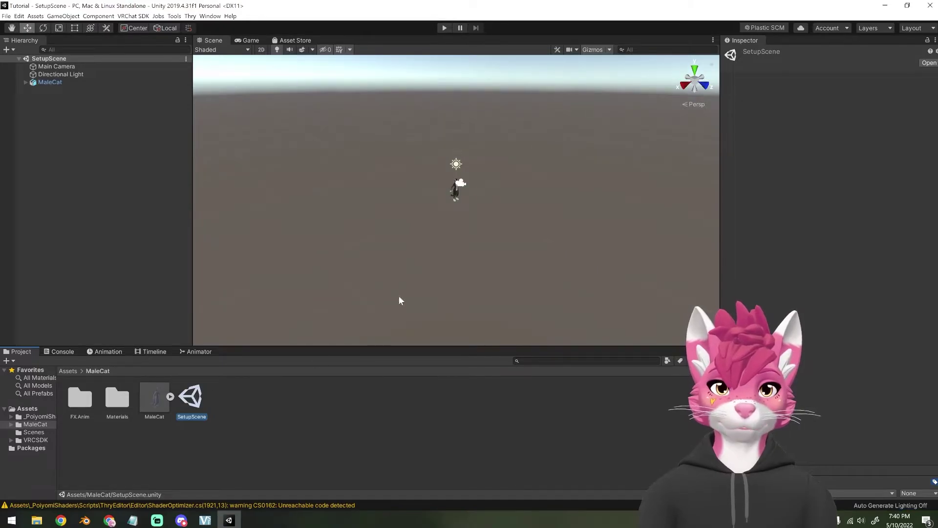
left_click(456, 190)
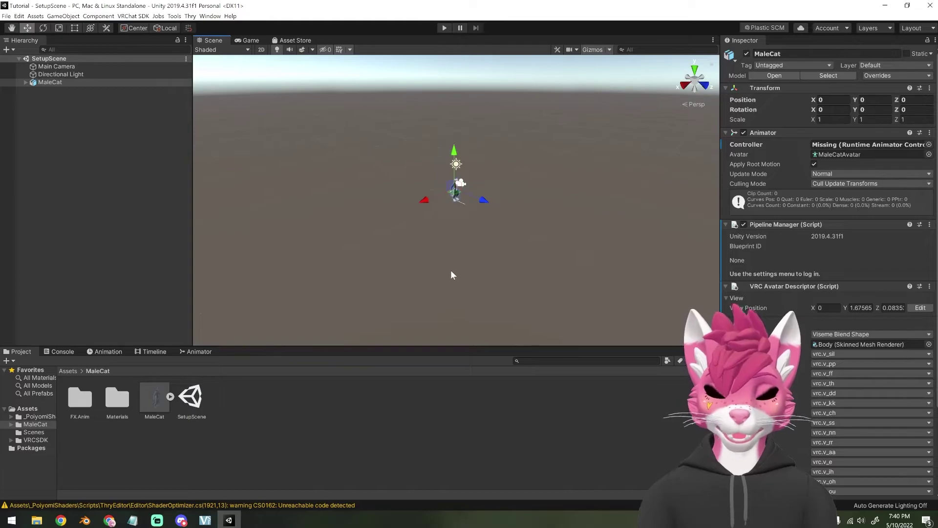
key("f")
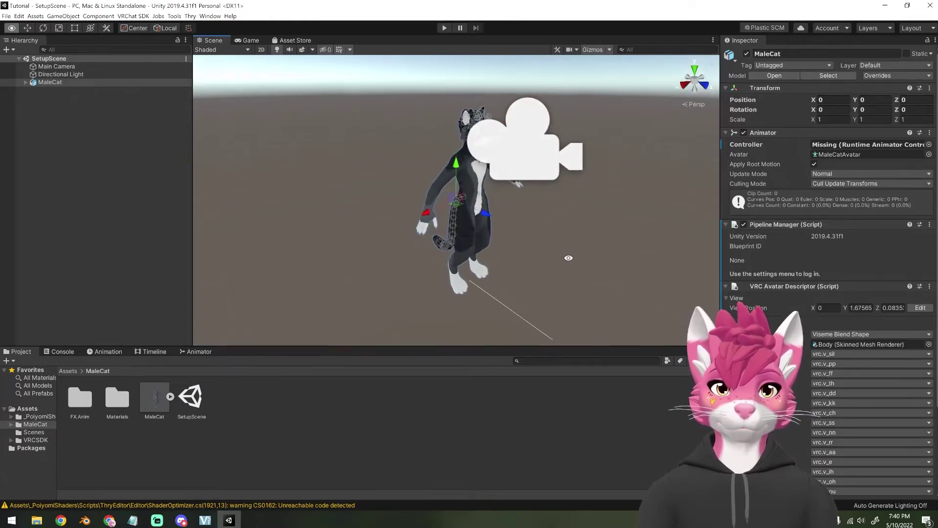
left_click_drag(499, 264, 521, 242, "alt")
key("Escape")
scroll(525, 206, "up", 3)
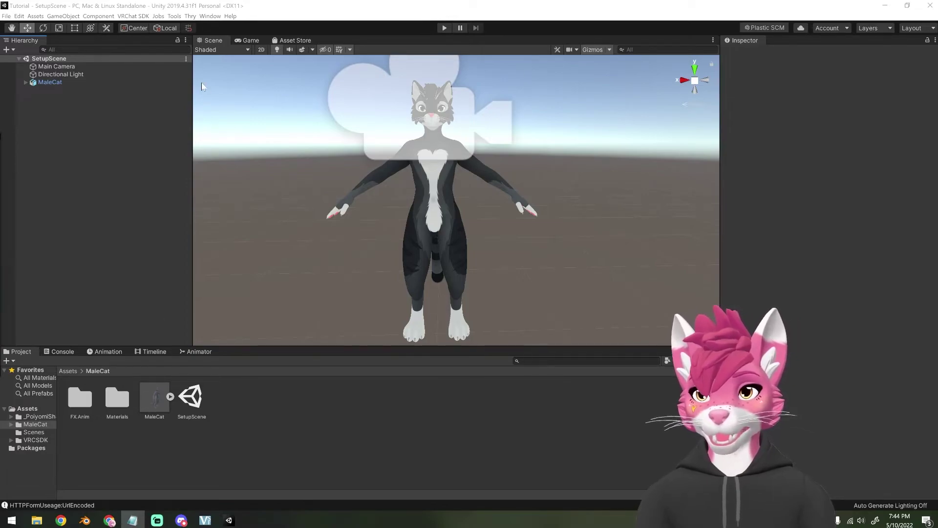
Step: Build and publish the MaleCat avatar for Windows from the VRChat SDK control panel's Builder
left_click(139, 16)
left_click(138, 17)
left_click(150, 37)
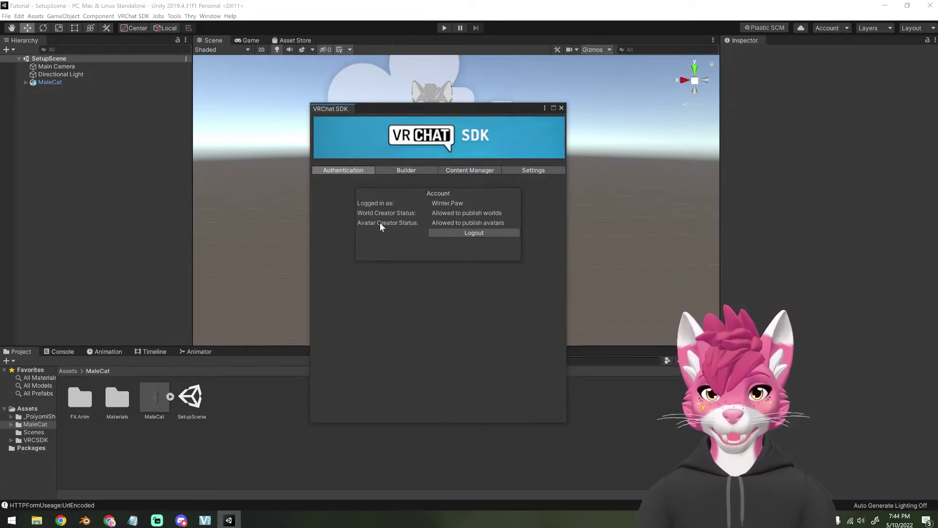
left_click(411, 171)
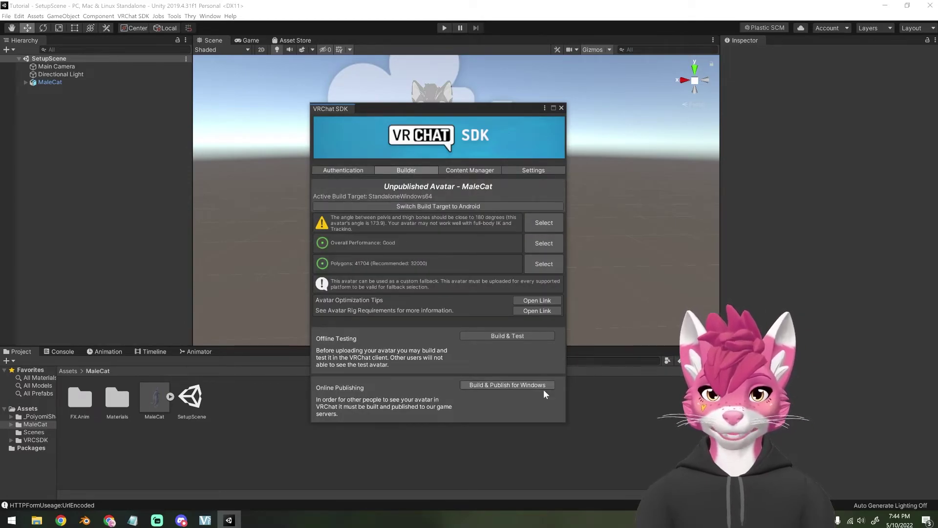
left_click(499, 384)
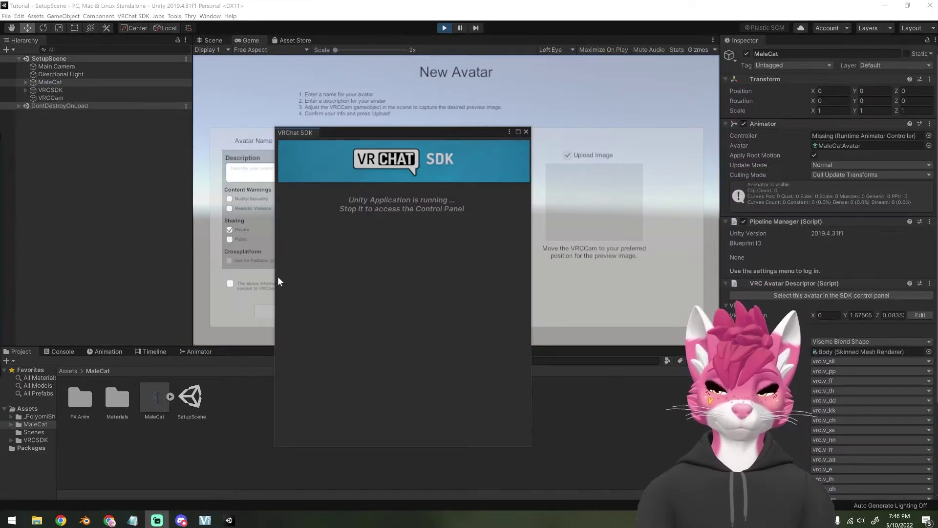
Step: Name the avatar Tutorial, confirm the upload rights, and upload it
left_click_drag(398, 132, 812, 131)
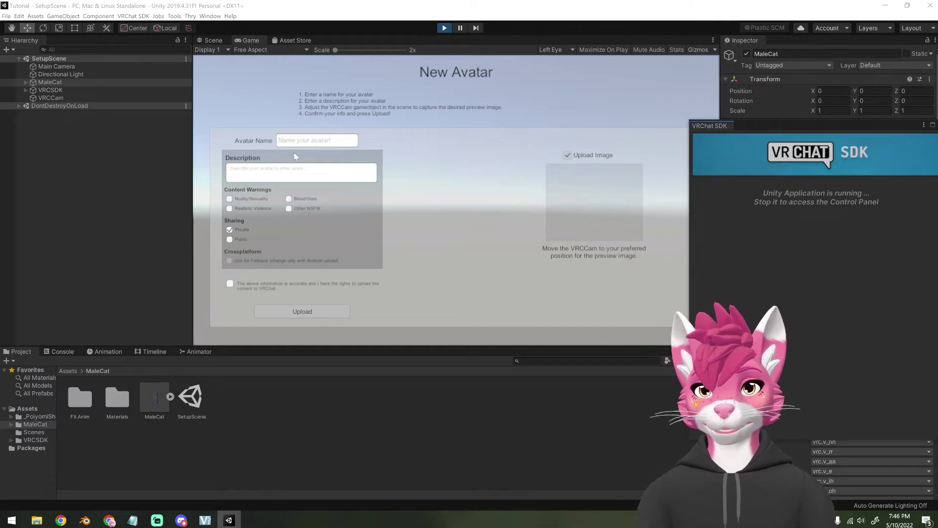
left_click(309, 141)
type("Tutori")
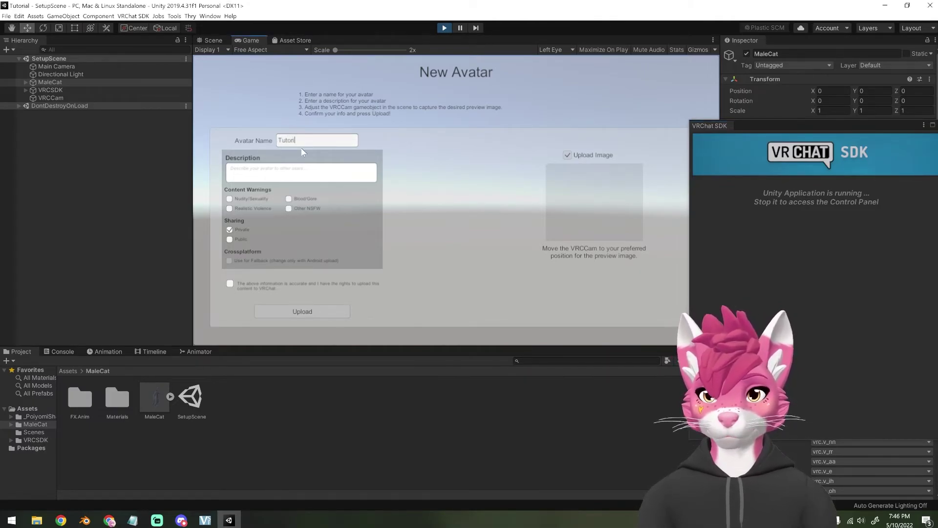
type("al")
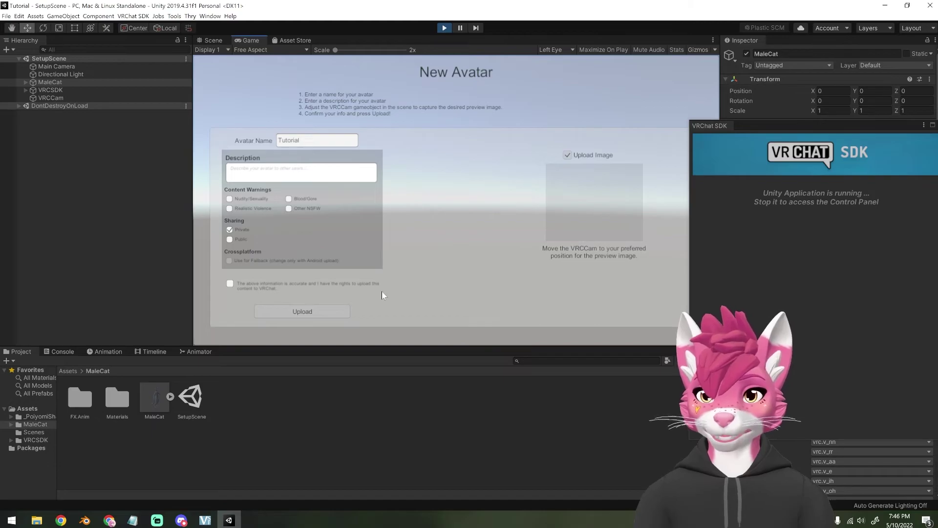
left_click(229, 283)
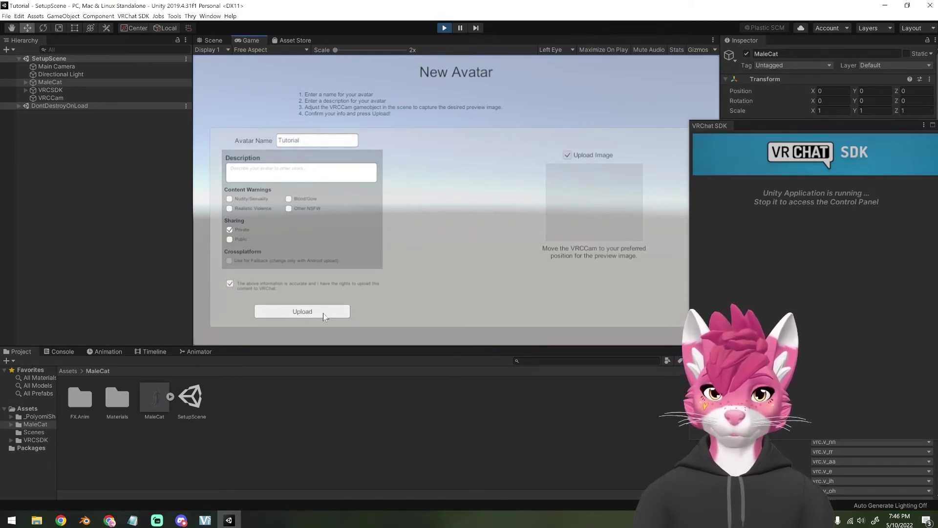
left_click(323, 313)
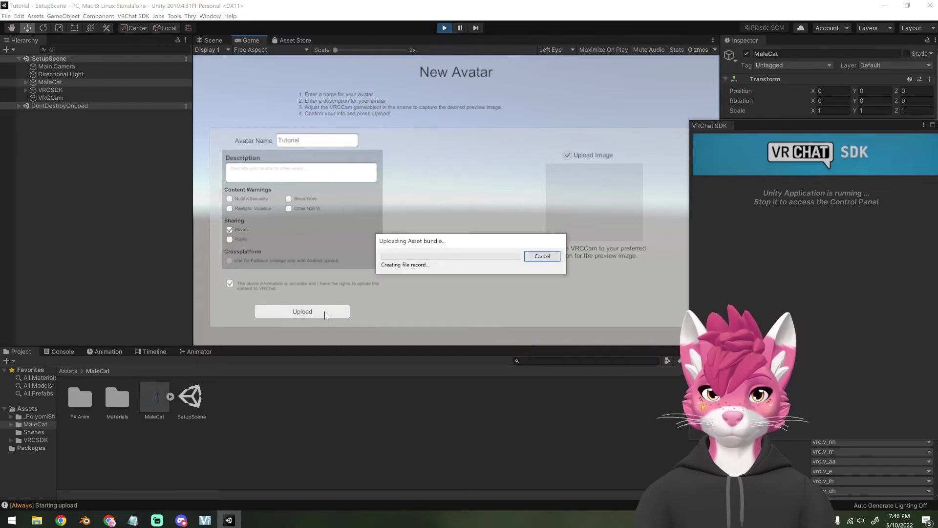